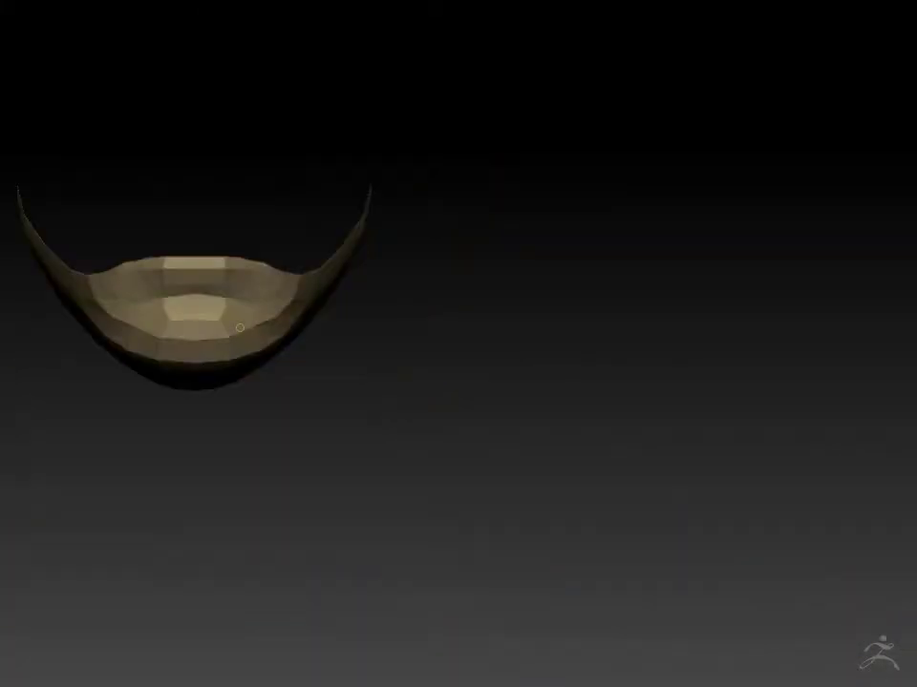
Orbit the view to inspect the isolated inner mouth strip from an angled side.
left_click_drag(240, 328, 659, 262)
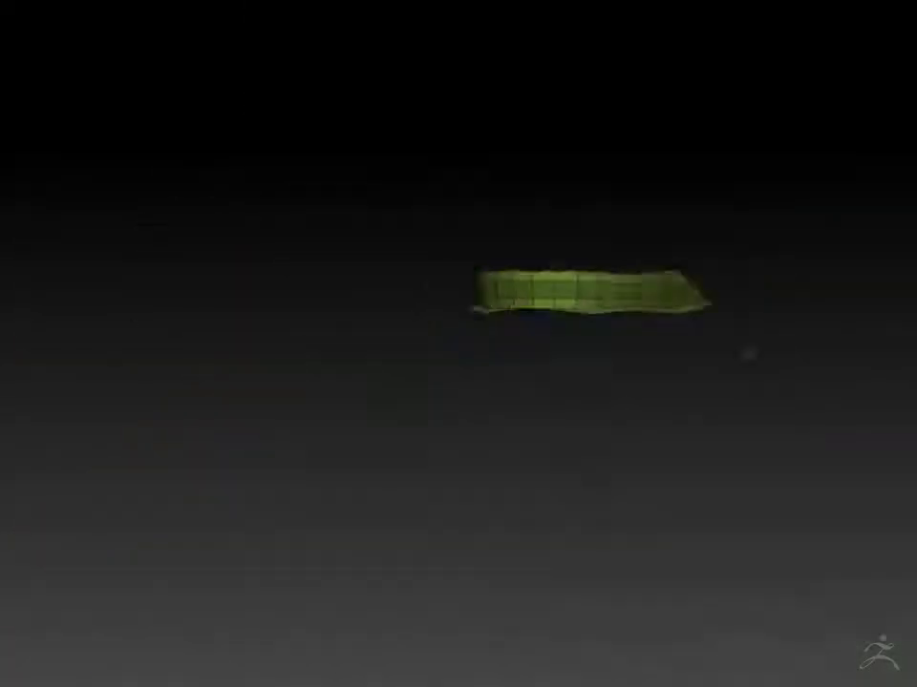